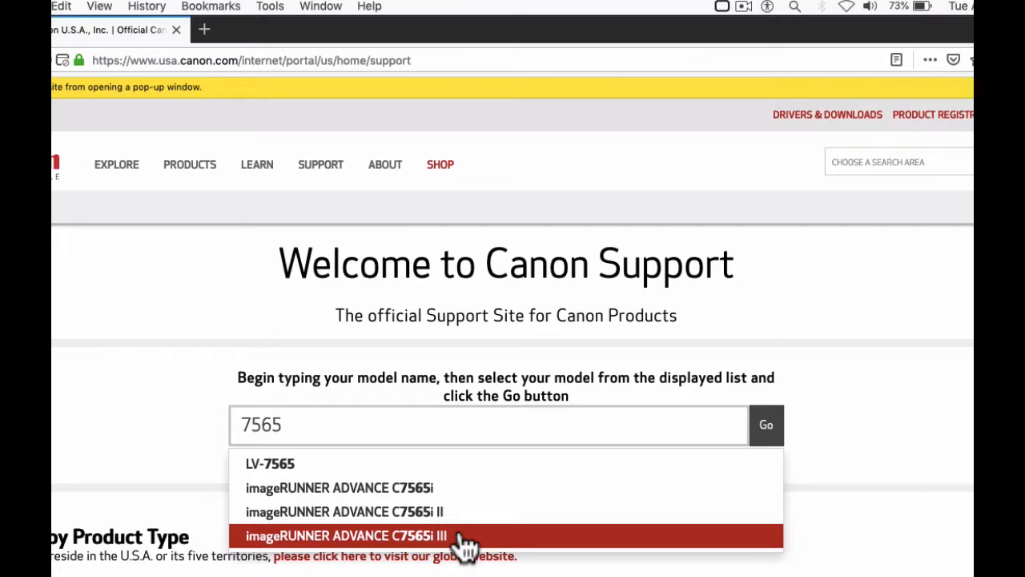
# Select the imageRUNNER ADVANCE C7565i III model on the Canon support site and show its drivers and downloads.
pyautogui.click(463, 545)
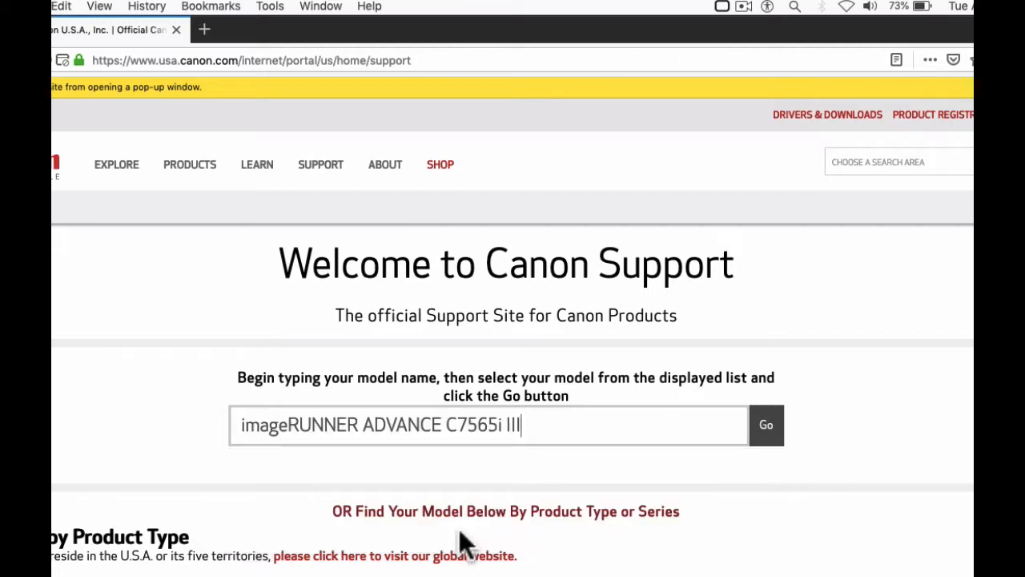
pyautogui.click(771, 440)
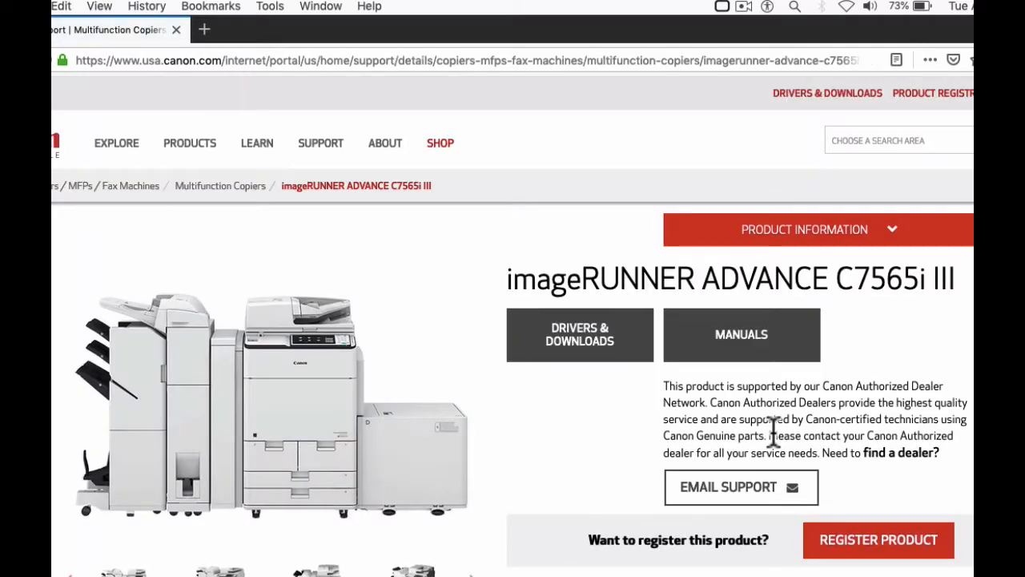
pyautogui.click(588, 353)
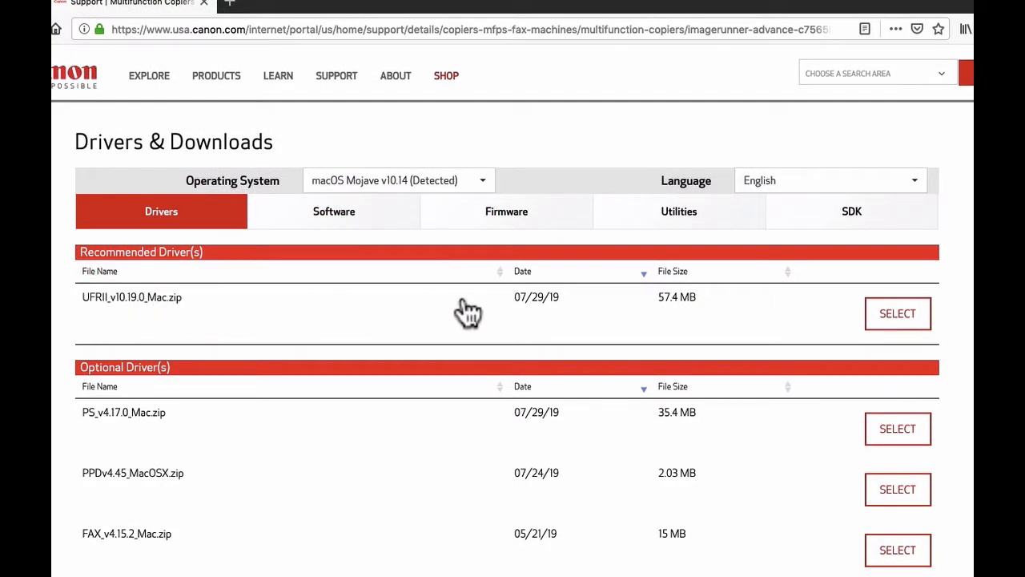
# Download the recommended driver UFRII_v10.19.0_Mac.zip, opening it with Archive Utility.
pyautogui.click(897, 318)
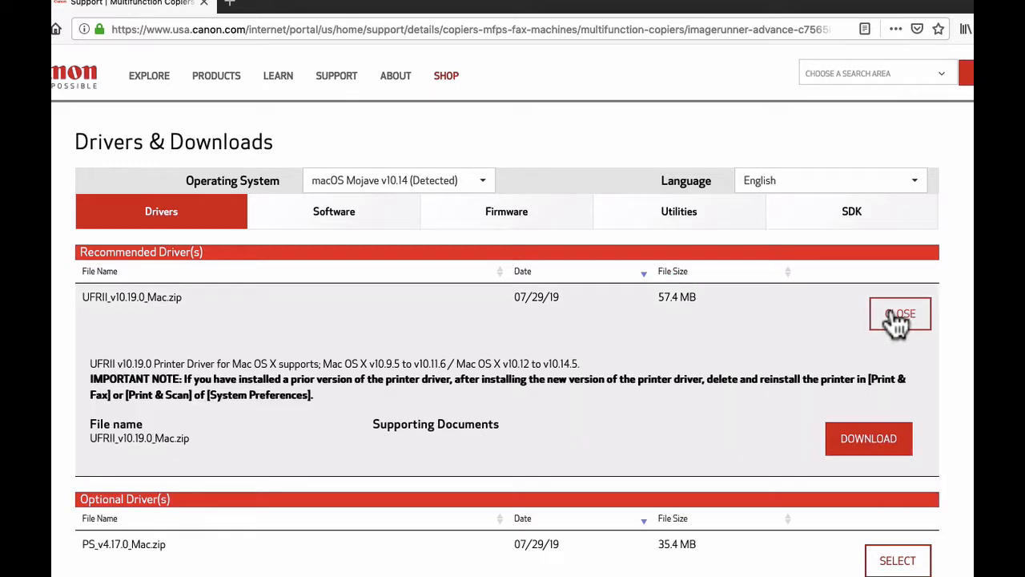
pyautogui.click(873, 447)
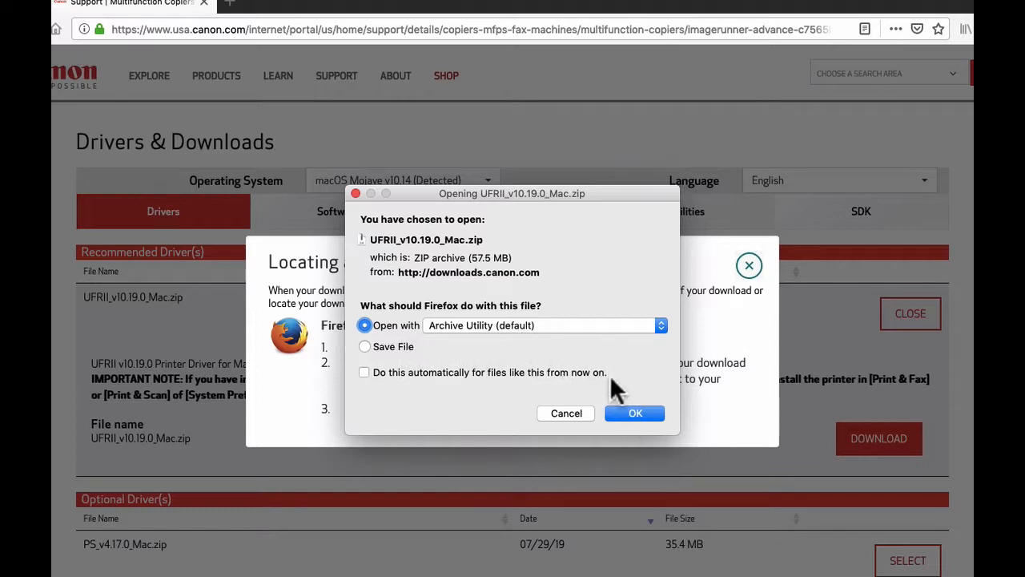
pyautogui.click(629, 413)
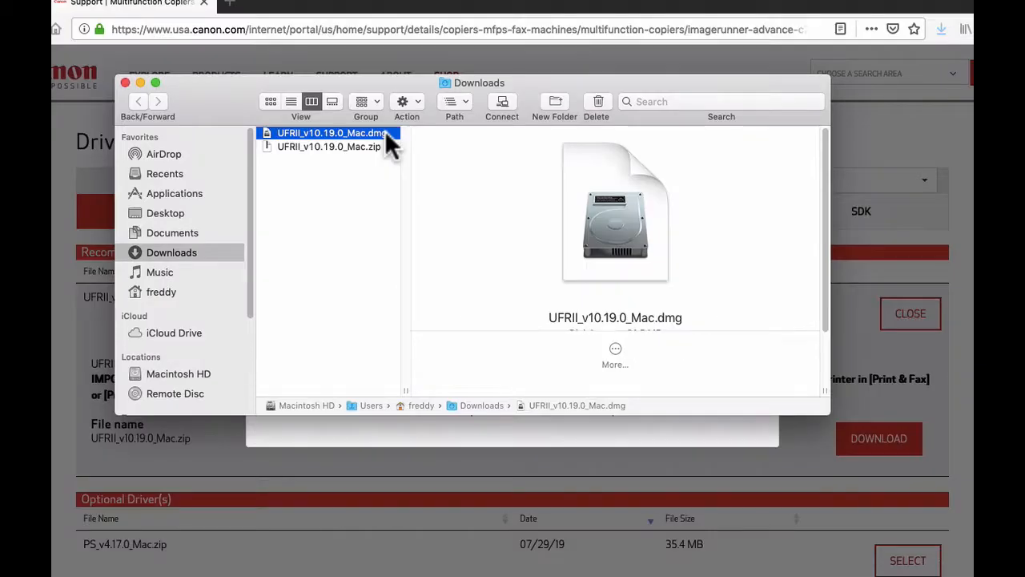
# Open the UFRII_v10.19.0_Mac.dmg disk image and launch UFRII_LT_LIPS_LX_Installer.pkg from its Office folder.
pyautogui.doubleClick(385, 133)
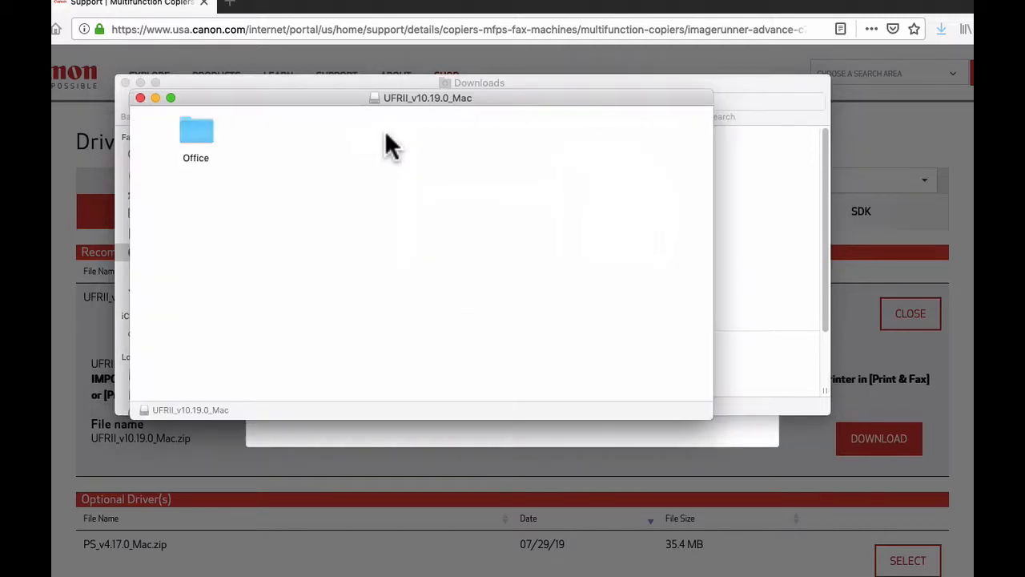
pyautogui.doubleClick(194, 132)
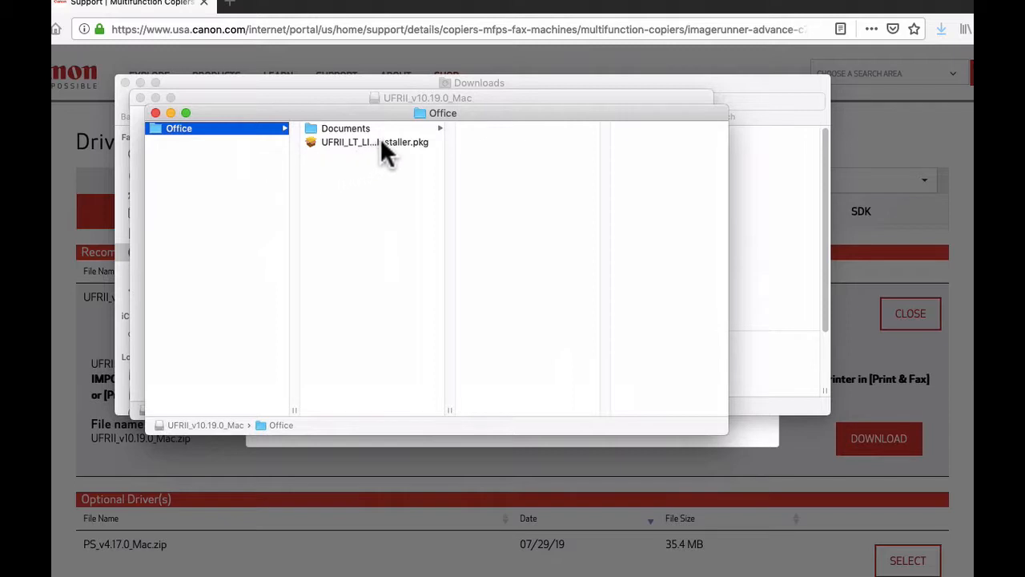
pyautogui.click(357, 131)
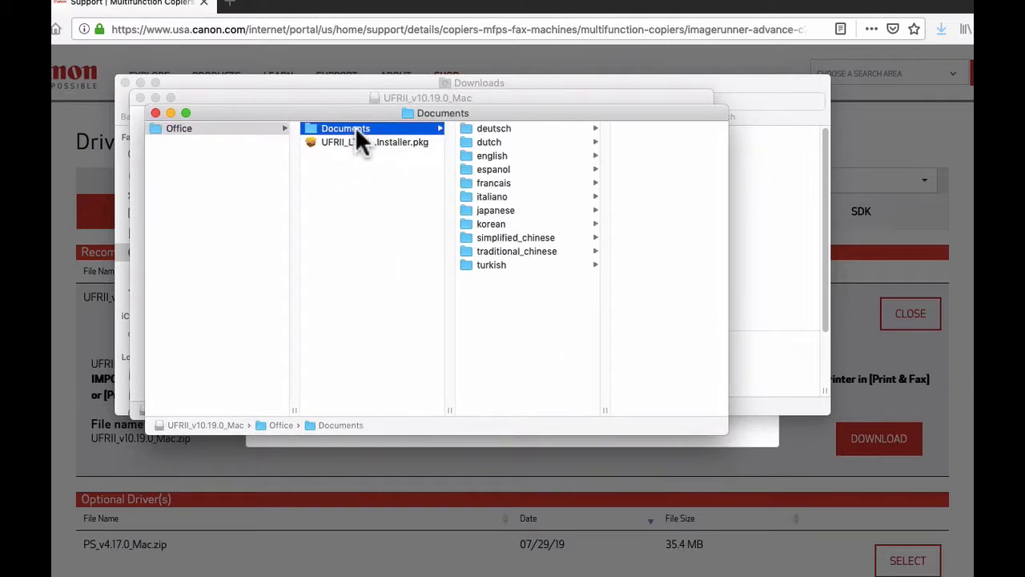
pyautogui.click(483, 157)
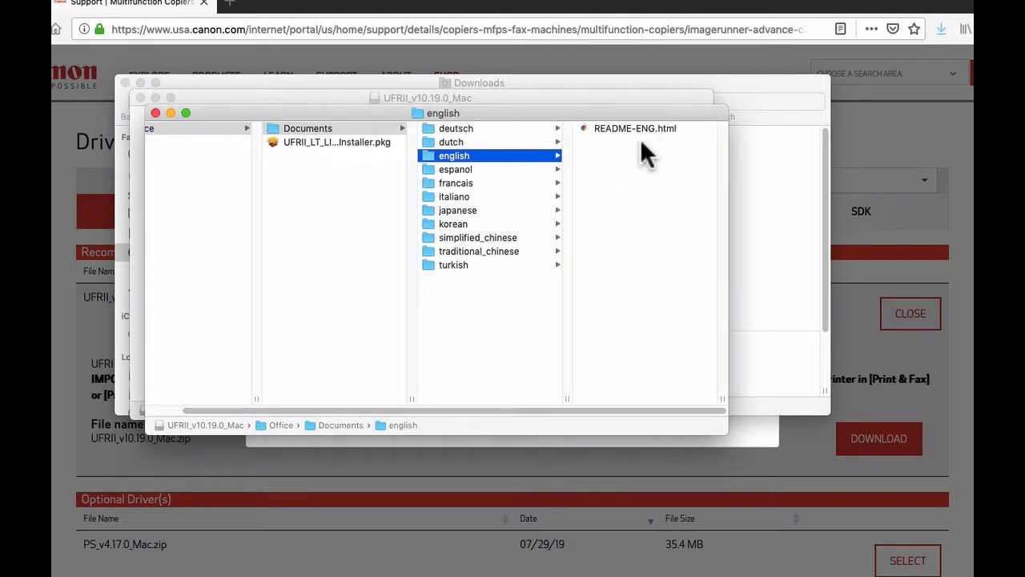
pyautogui.click(307, 141)
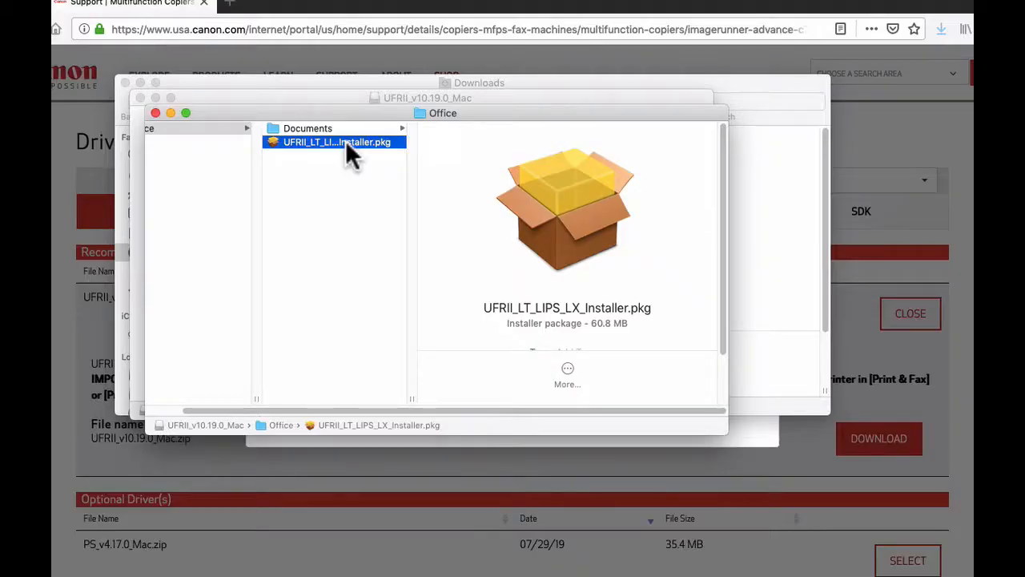
pyautogui.doubleClick(349, 128)
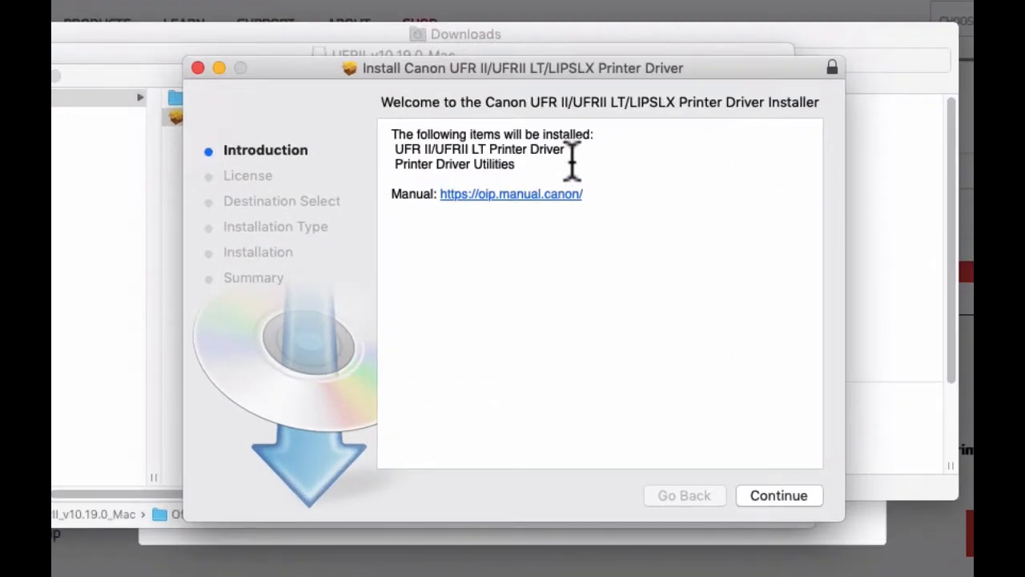
# Proceed through the Canon printer driver installer's introduction and agree to the software license agreement.
pyautogui.click(775, 497)
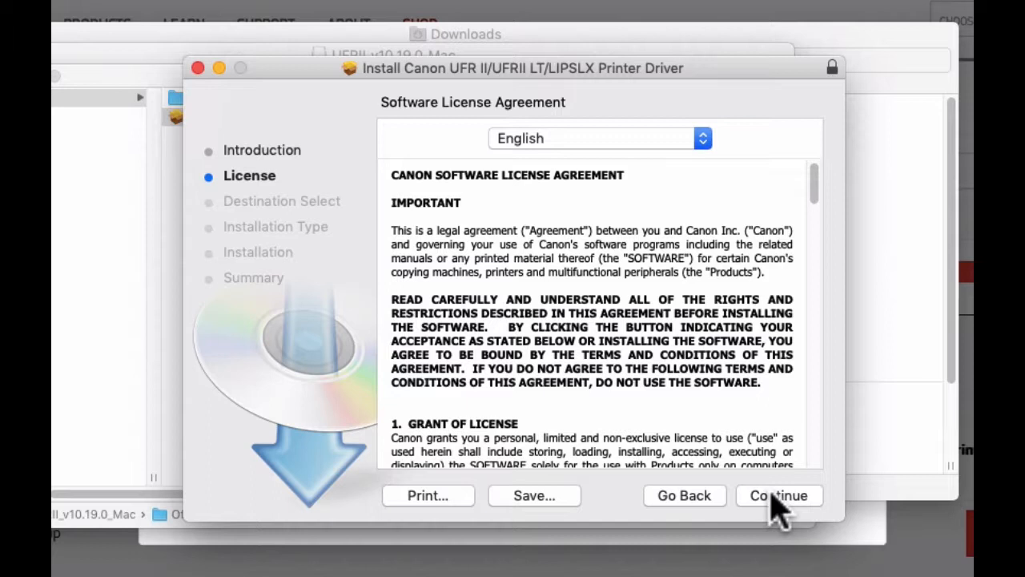
pyautogui.click(772, 495)
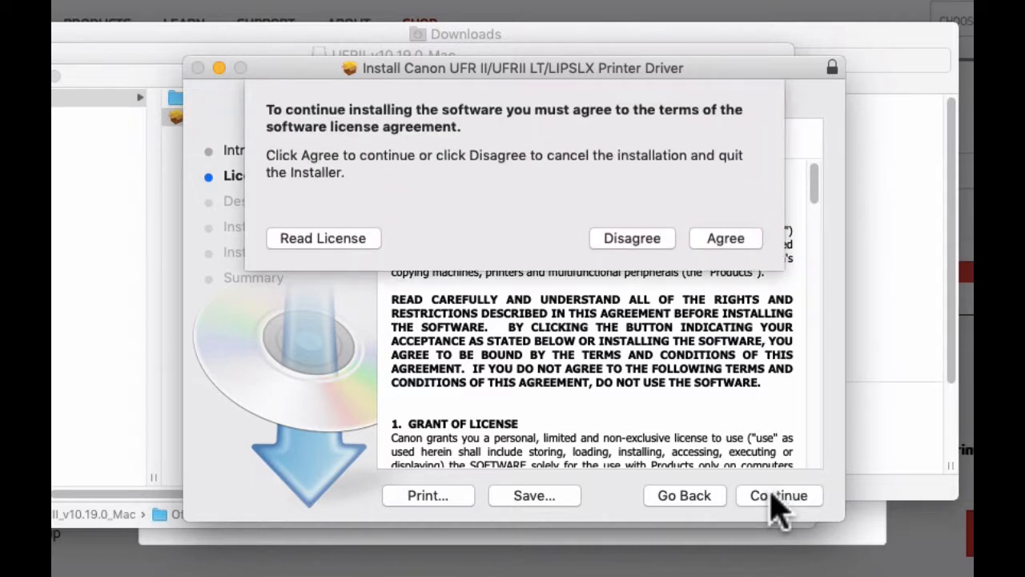
pyautogui.click(729, 239)
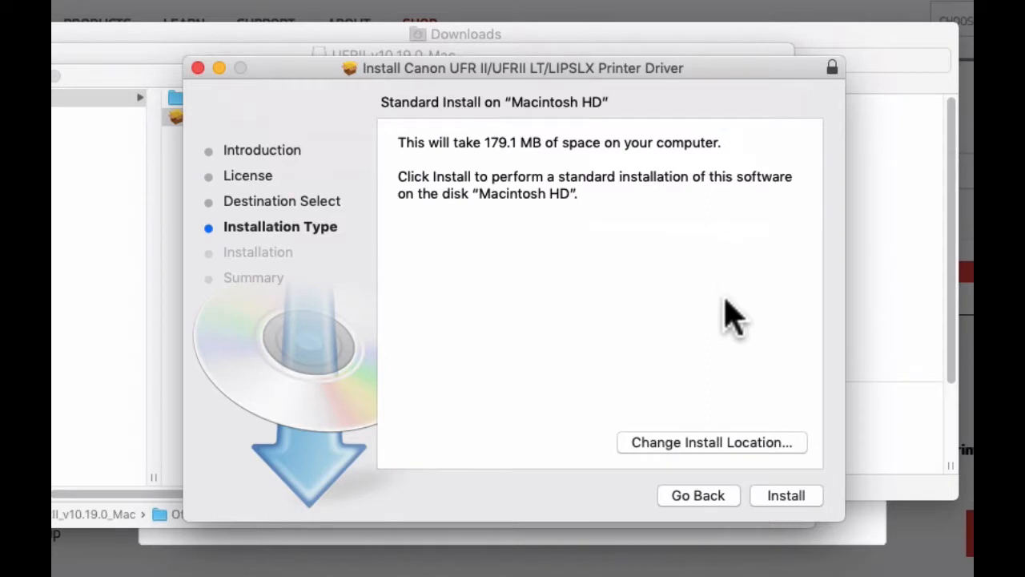
# Run the standard driver installation on Macintosh HD, authorizing it with the account password.
pyautogui.click(787, 496)
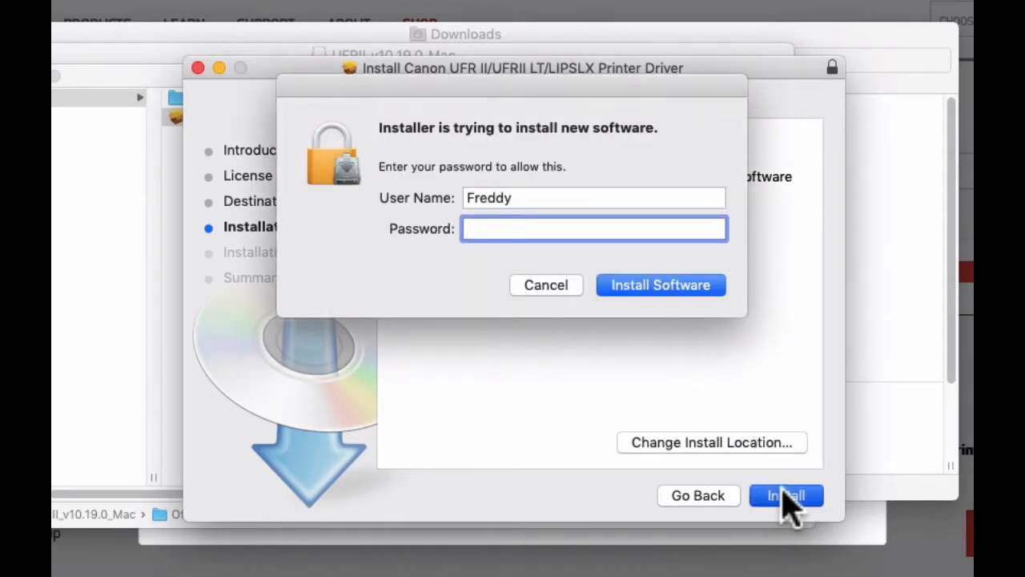
pyautogui.write('•••••')
pyautogui.click(705, 290)
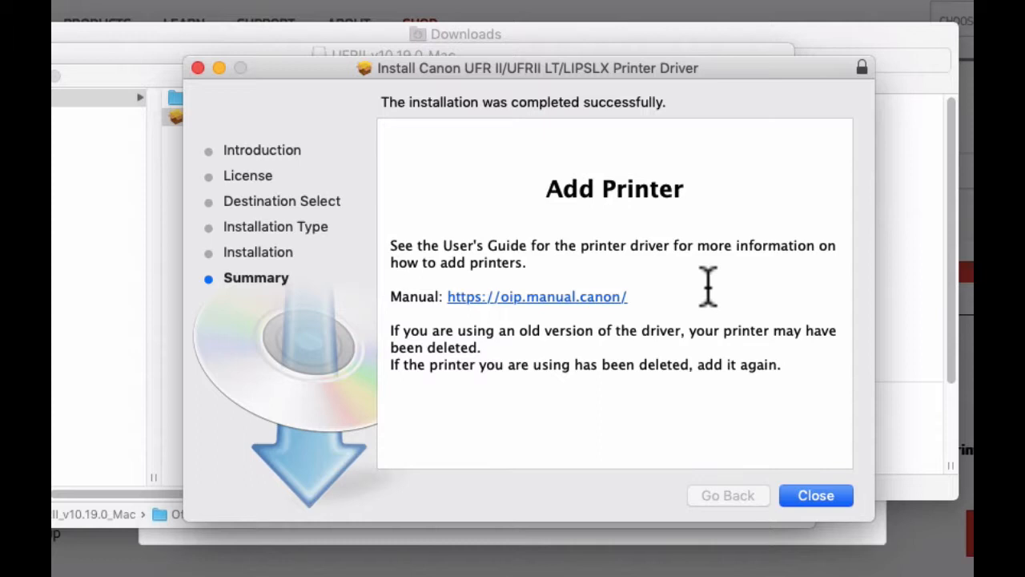
# Close the installer while keeping its package, and close the open Finder windows and the download instructions.
pyautogui.click(820, 493)
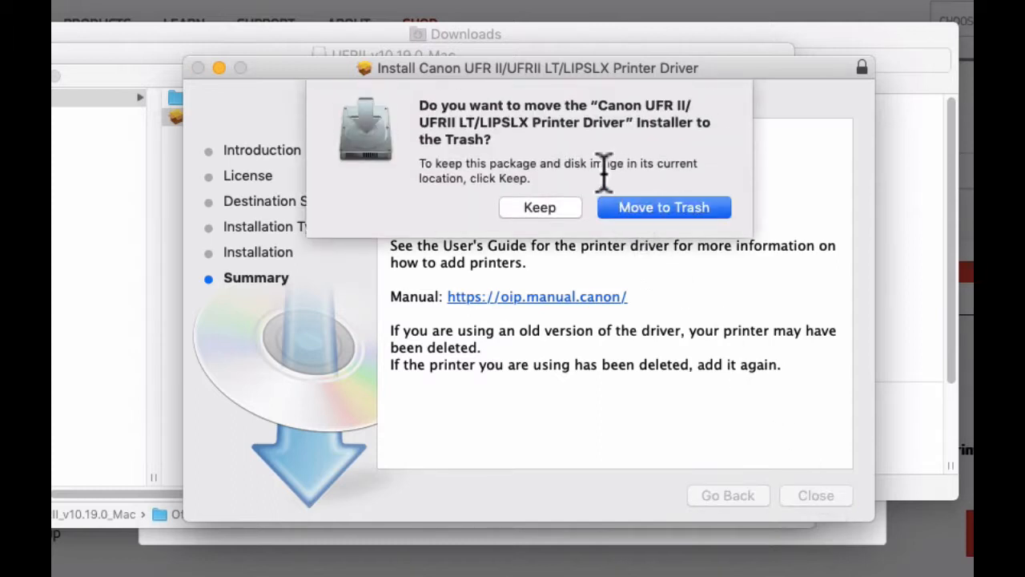
pyautogui.click(560, 208)
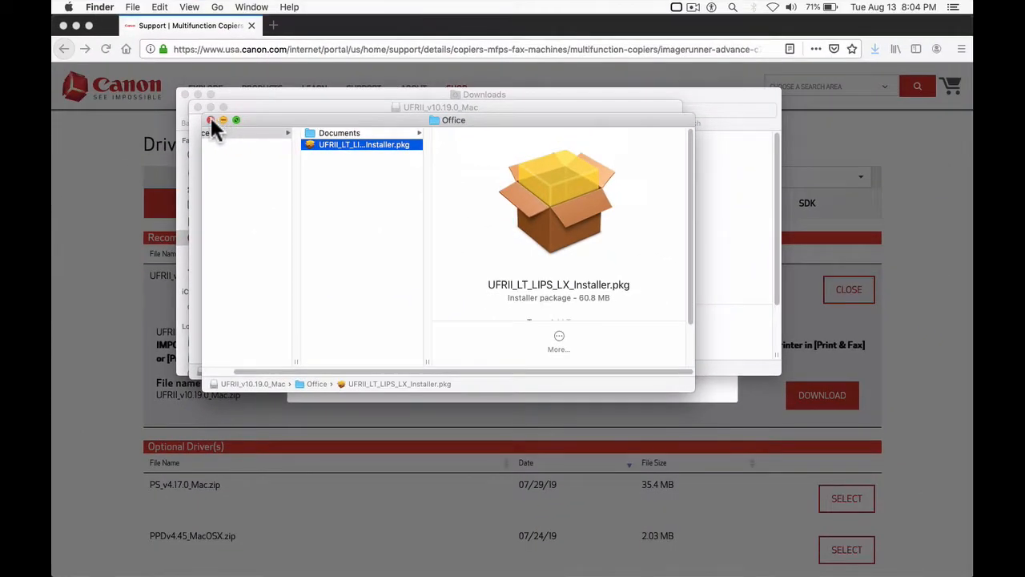
pyautogui.click(211, 120)
pyautogui.click(198, 107)
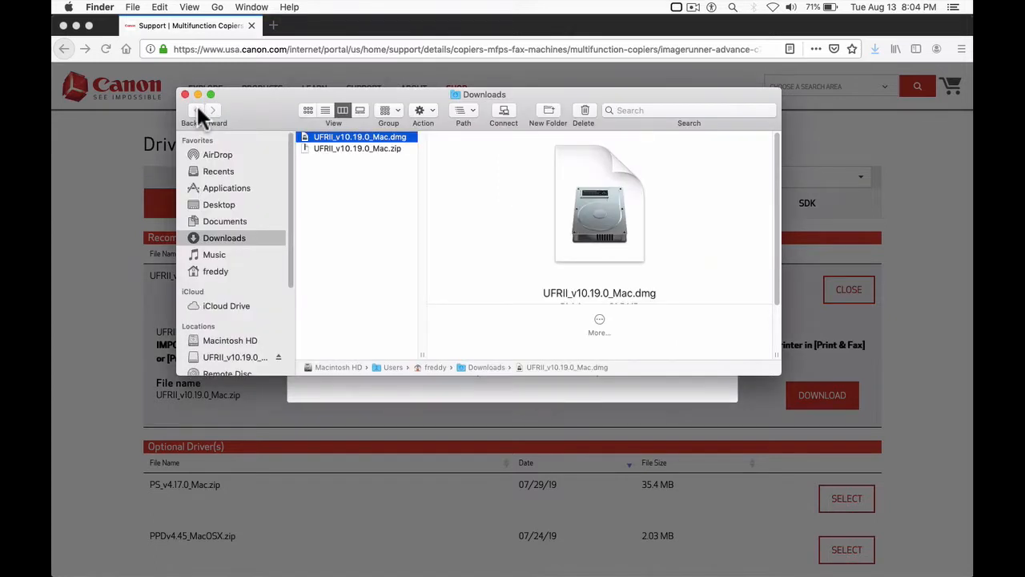
pyautogui.click(185, 94)
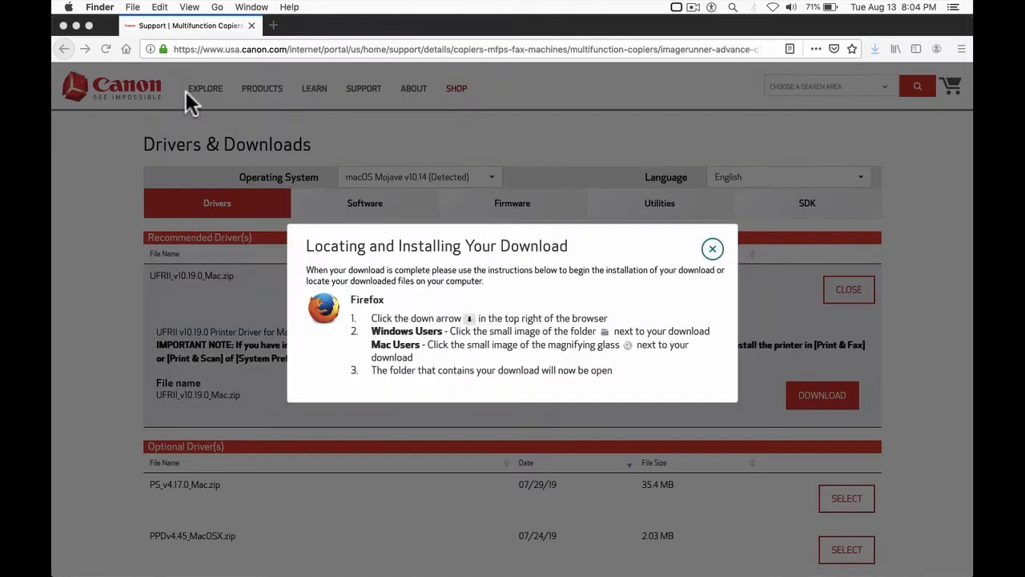
pyautogui.click(717, 250)
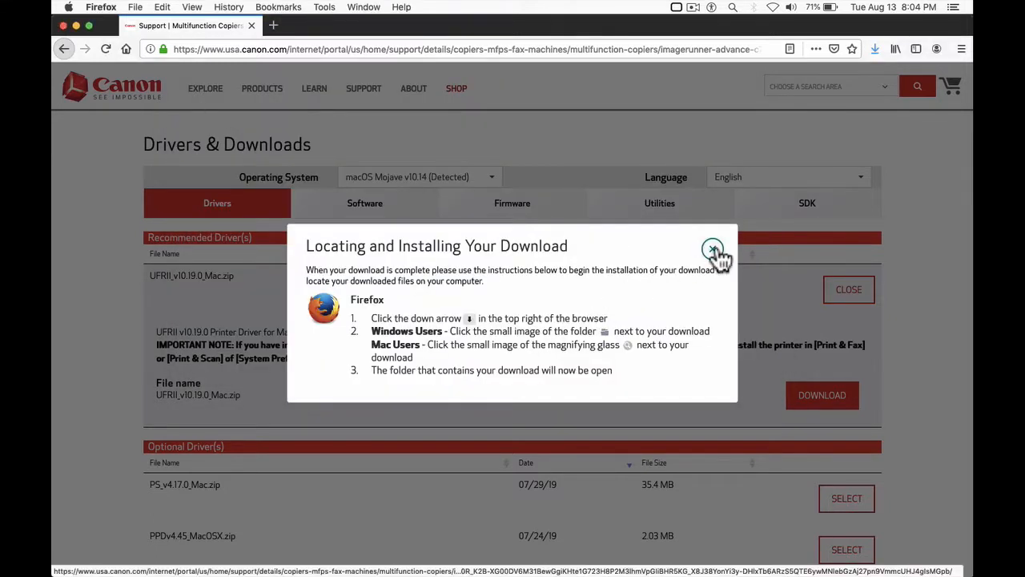
pyautogui.click(714, 250)
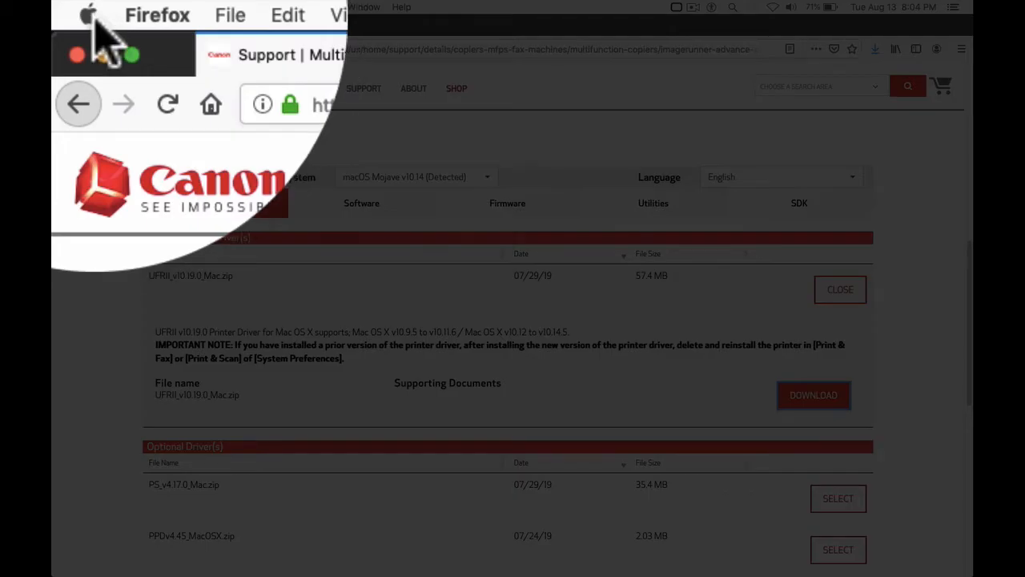
# Open Printers & Scanners in System Preferences and start adding a new printer.
pyautogui.click(91, 18)
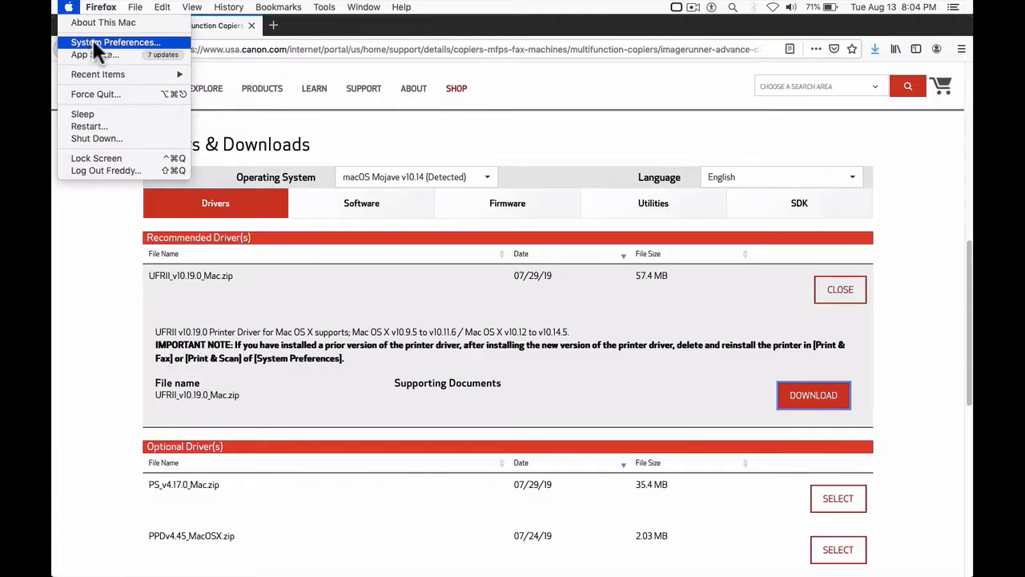
pyautogui.click(95, 45)
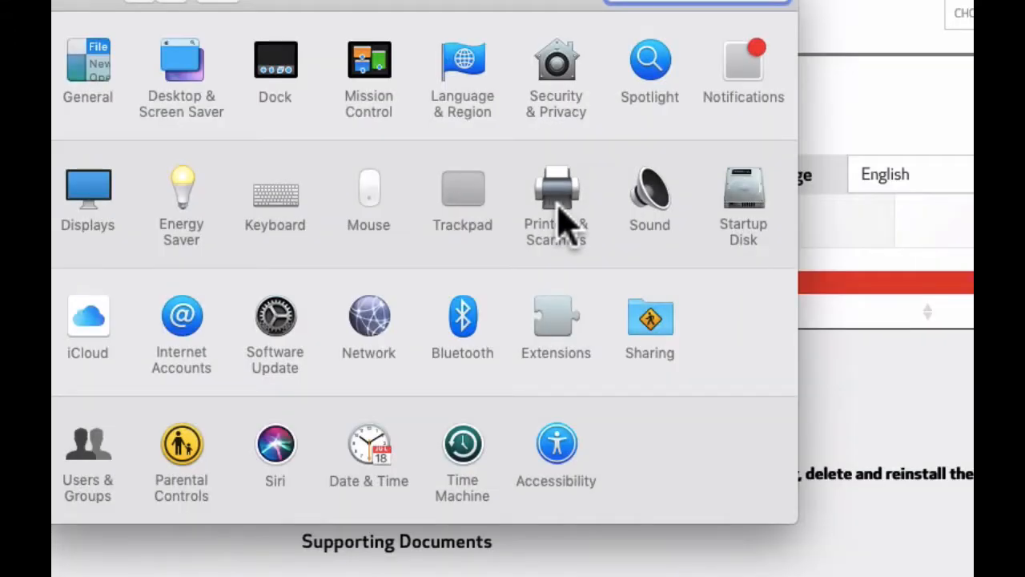
pyautogui.click(561, 221)
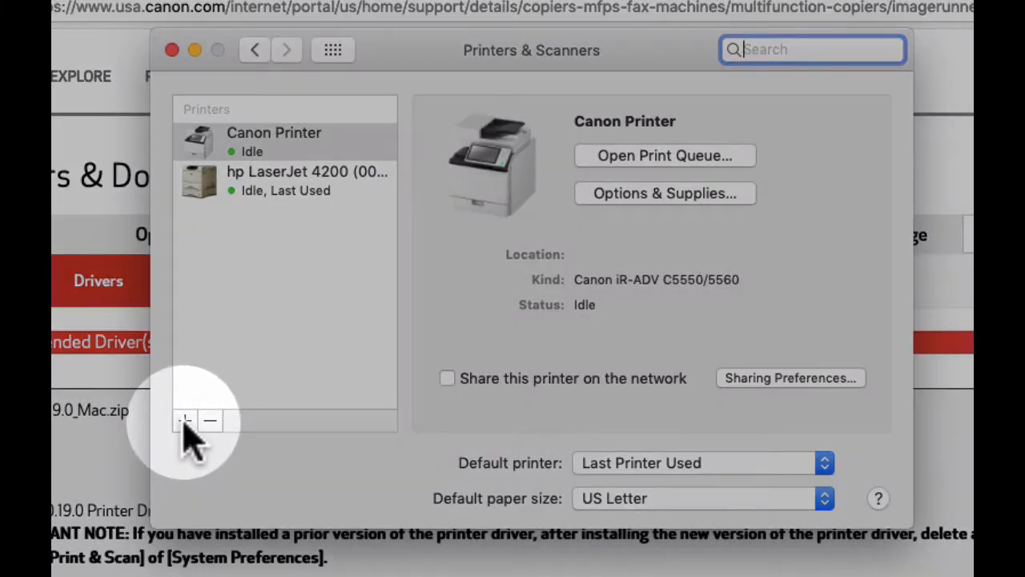
pyautogui.click(184, 421)
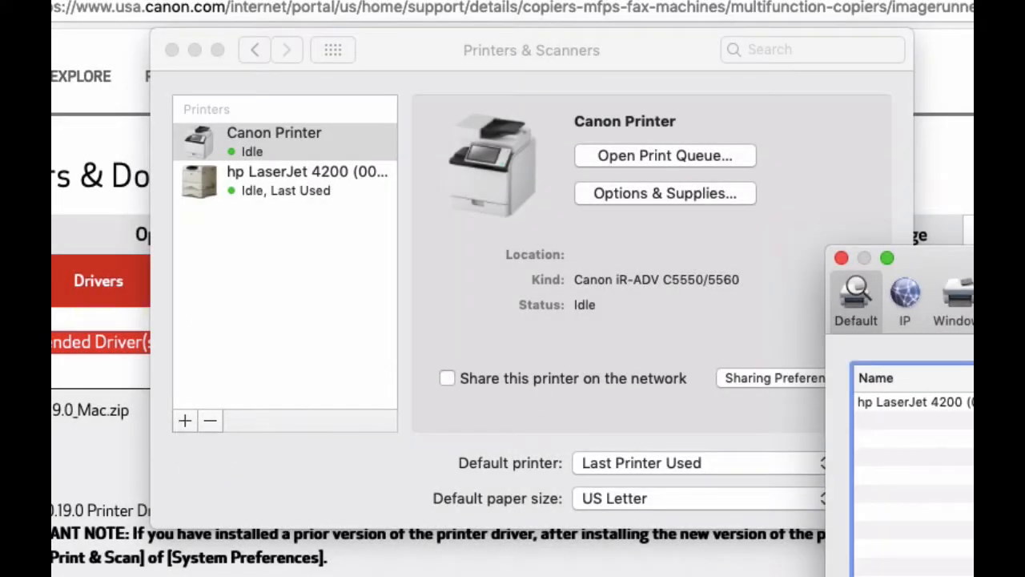
# Set up the new printer by IP with address 192.168.0.50 and the Line Printer Daemon - LPD protocol.
pyautogui.moveTo(961, 264); pyautogui.dragTo(682, 111)
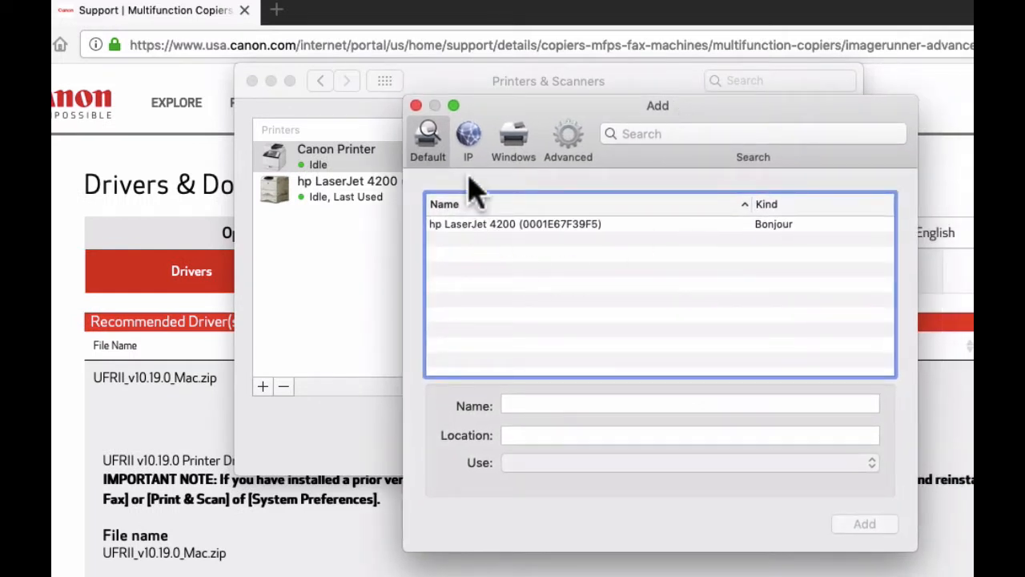
pyautogui.click(471, 144)
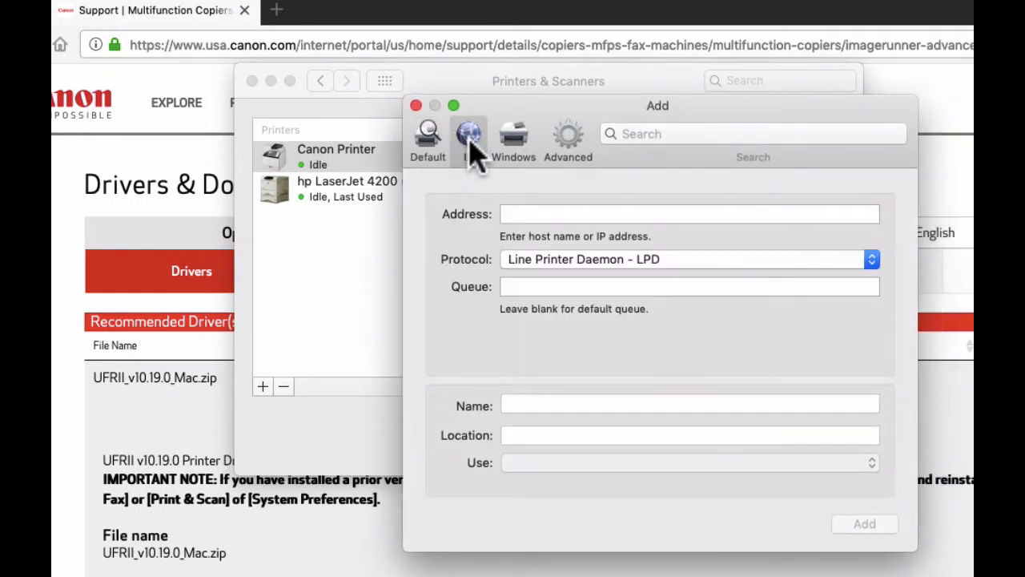
pyautogui.click(523, 213)
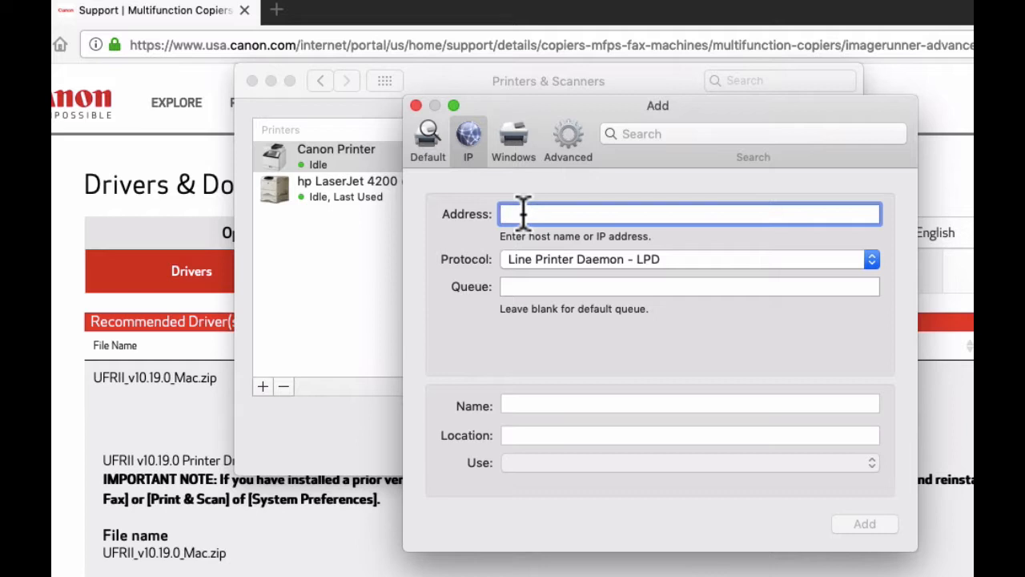
pyautogui.write('192')
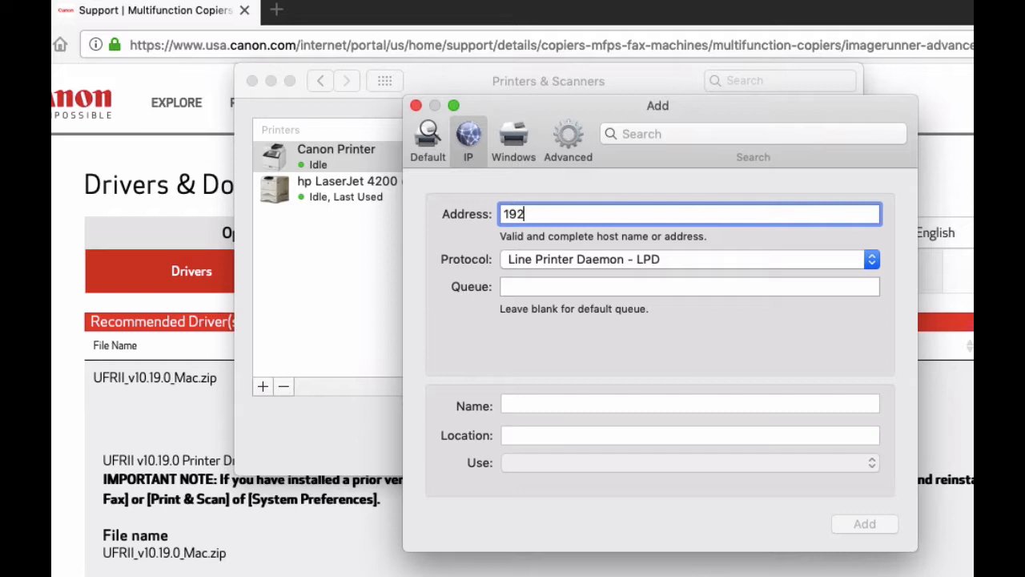
pyautogui.write('.168.0.50')
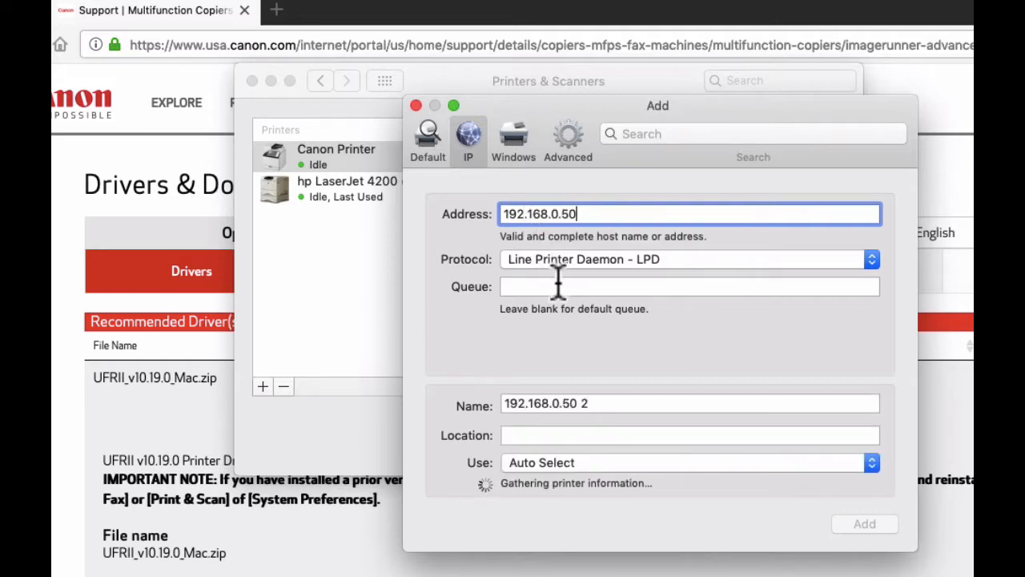
pyautogui.click(583, 258)
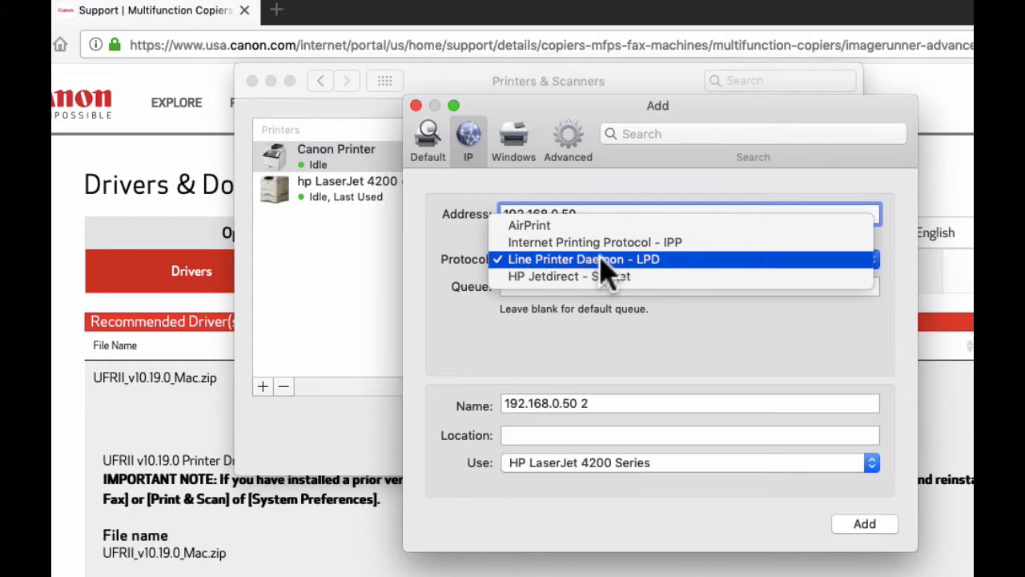
pyautogui.click(601, 258)
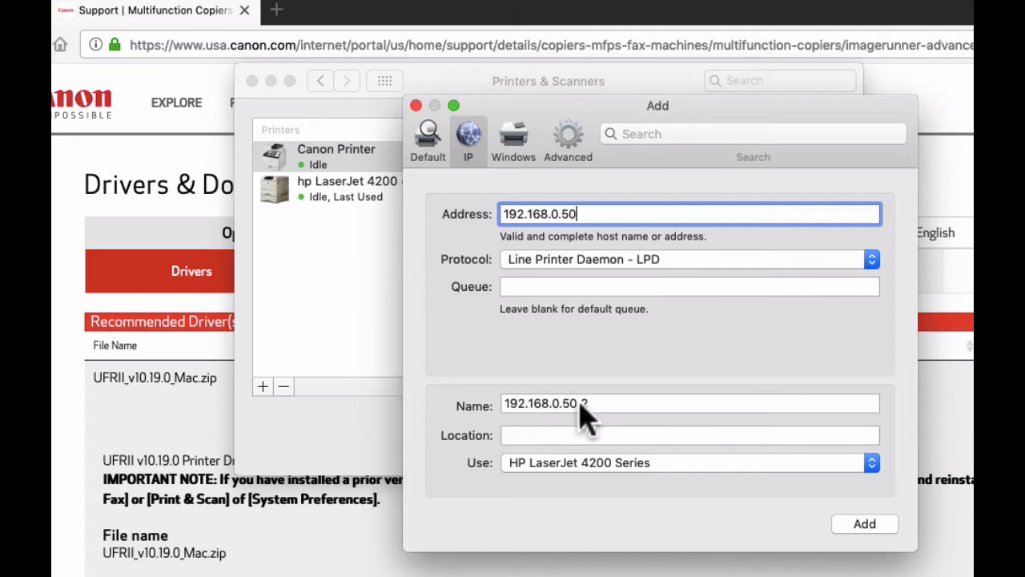
# Filter the printer software for 7565, assign the Canon iR-ADV C7565 III driver to the new printer, and add it.
pyautogui.click(591, 464)
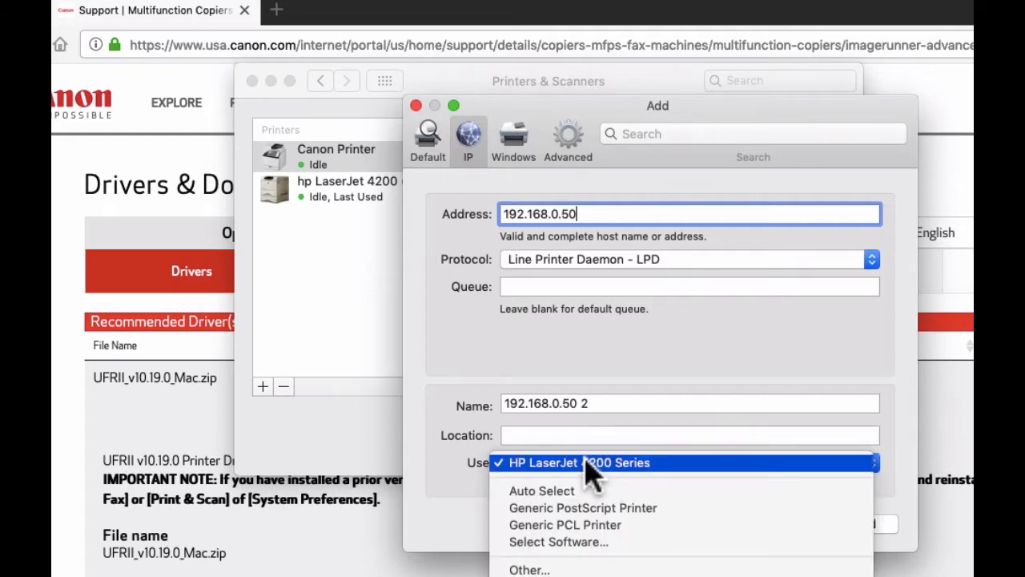
pyautogui.click(571, 543)
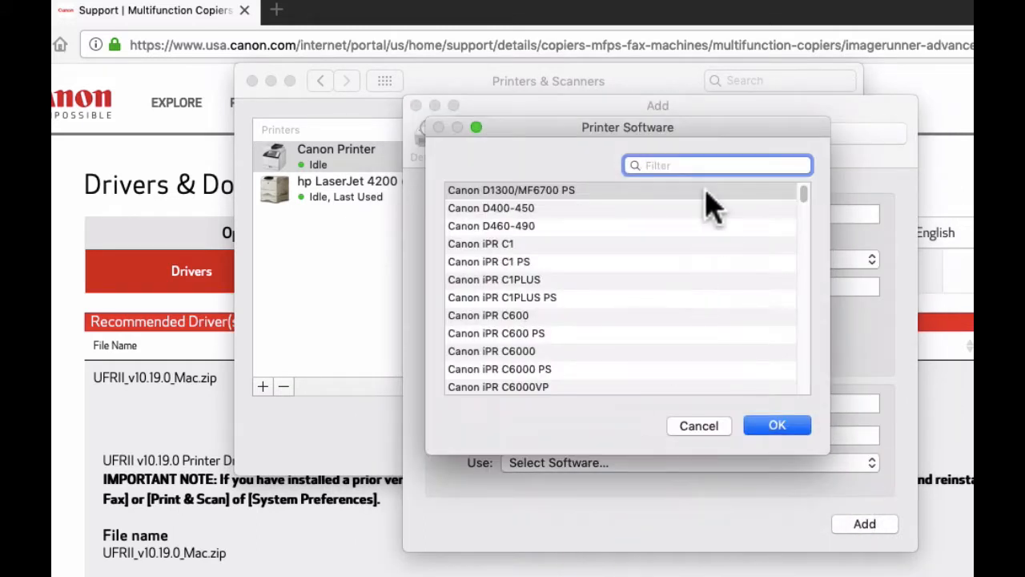
pyautogui.write('7')
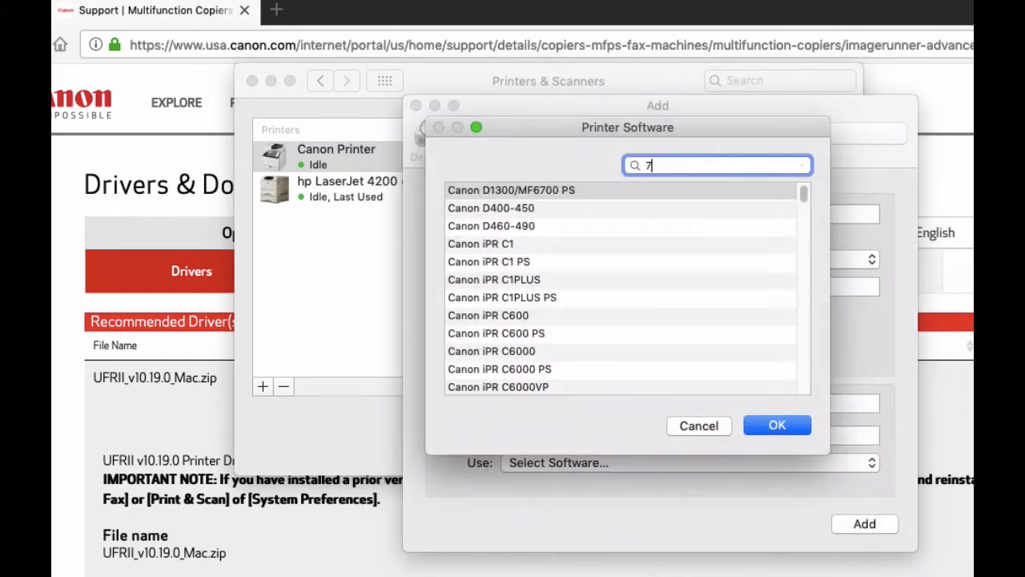
pyautogui.write('565')
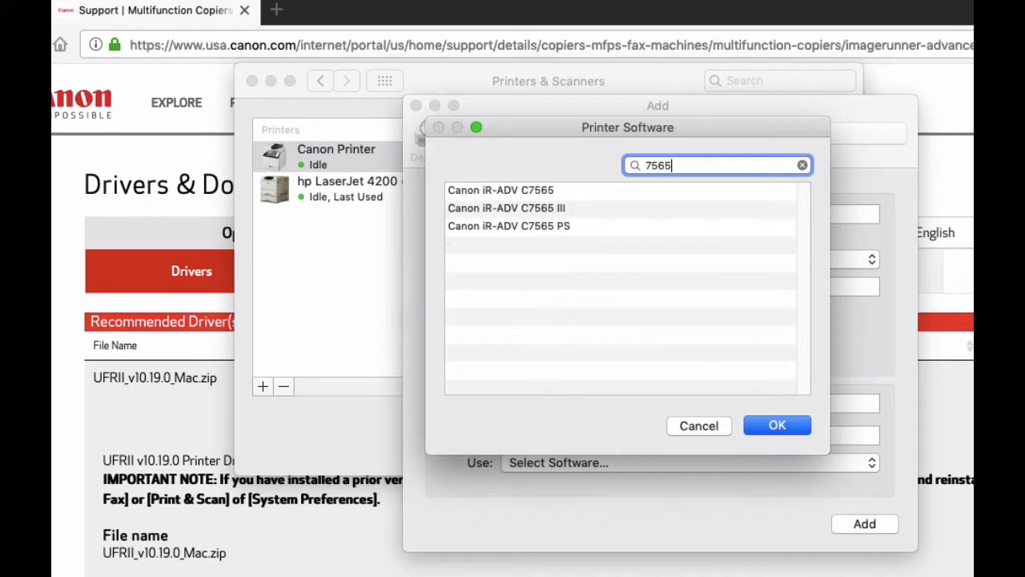
pyautogui.click(548, 208)
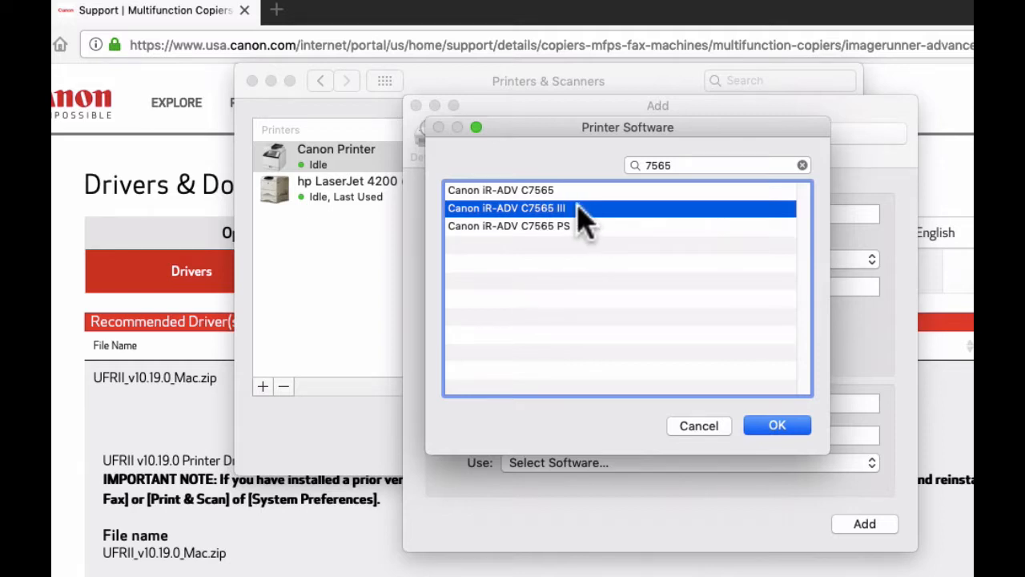
pyautogui.click(769, 425)
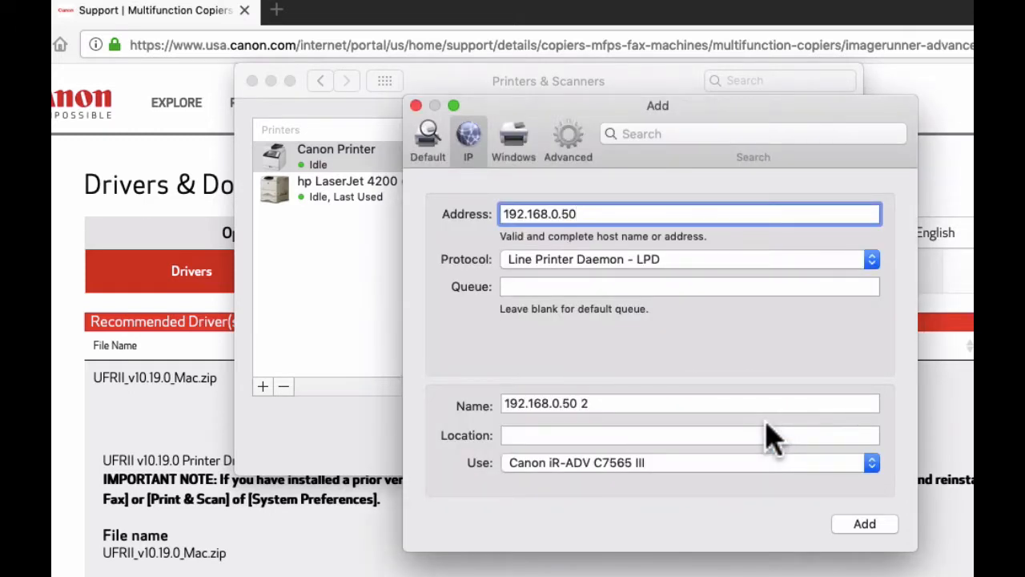
pyautogui.click(853, 526)
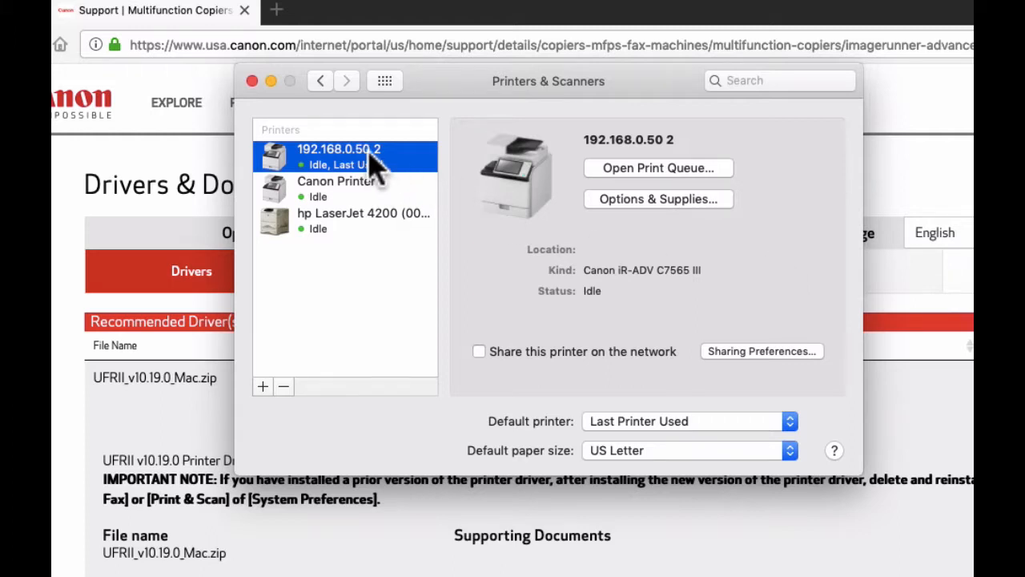
# Open the added printer's options and supplies settings and change its name to IRAc7565.
pyautogui.click(647, 199)
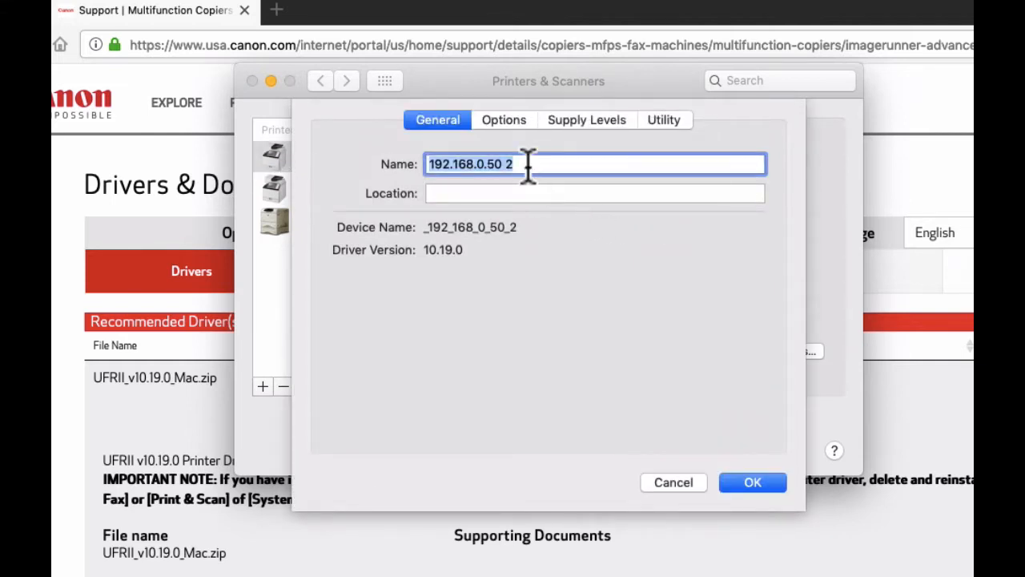
pyautogui.press('BackSpace')
pyautogui.write('IRA')
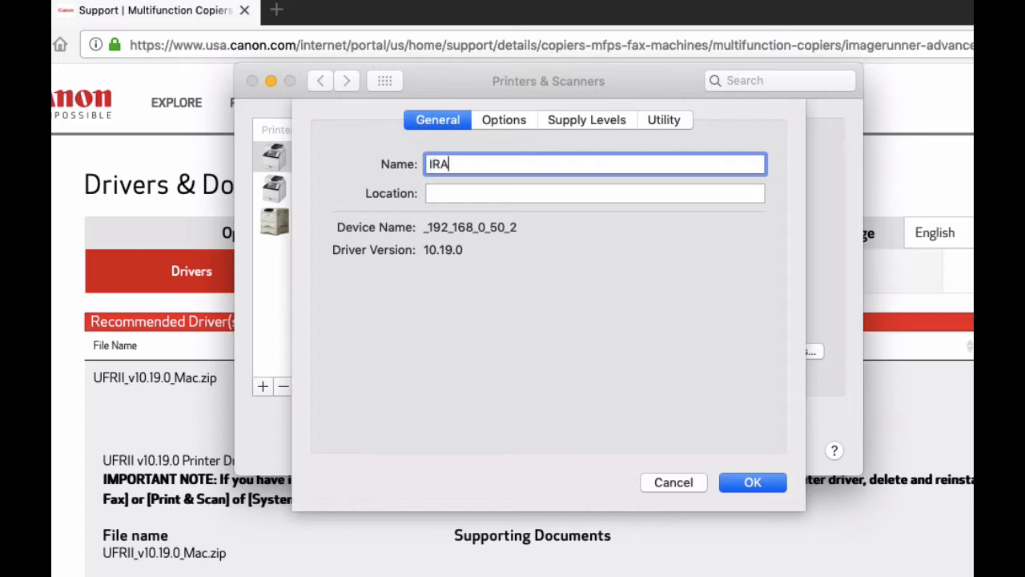
pyautogui.write('c7565')
# Check the paper source choices, set the printer's output option to Booklet Finisher V2, and save the settings.
pyautogui.click(511, 121)
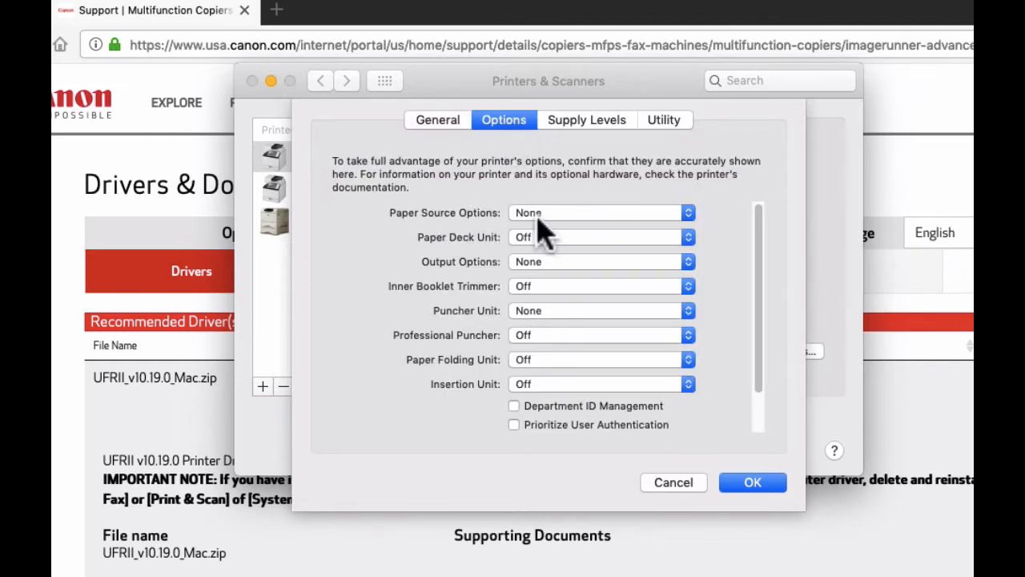
pyautogui.click(681, 213)
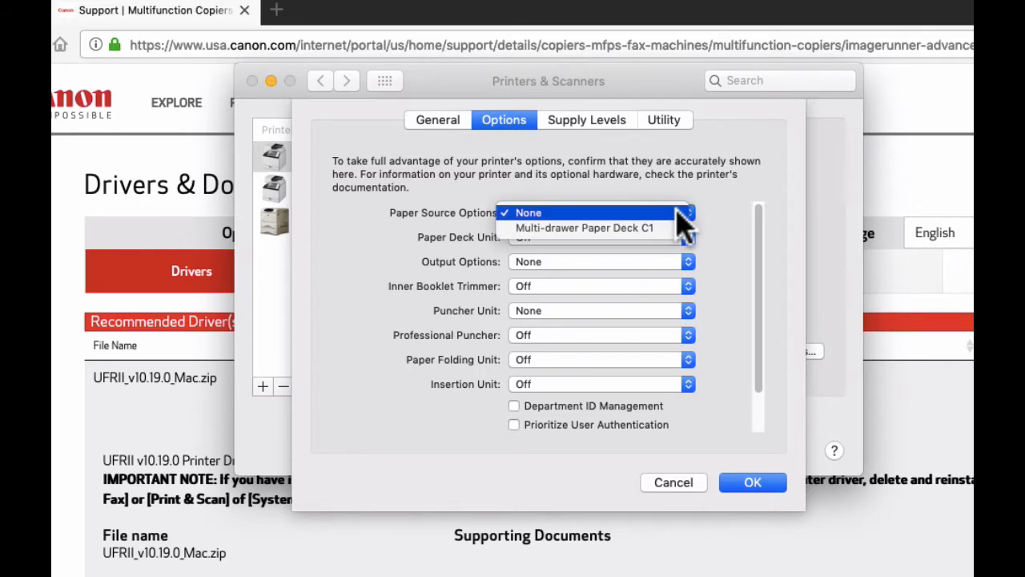
pyautogui.click(712, 232)
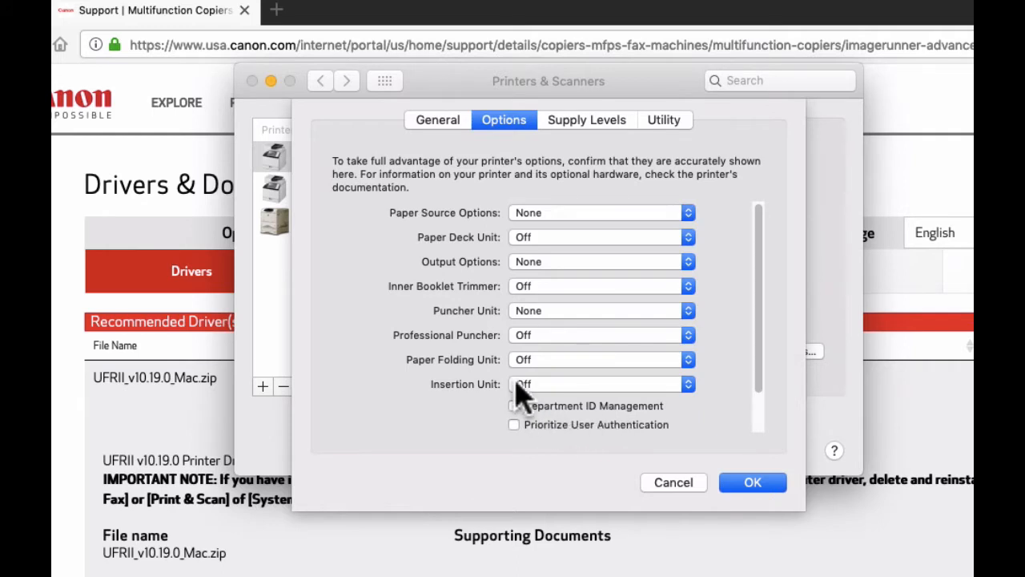
pyautogui.click(532, 264)
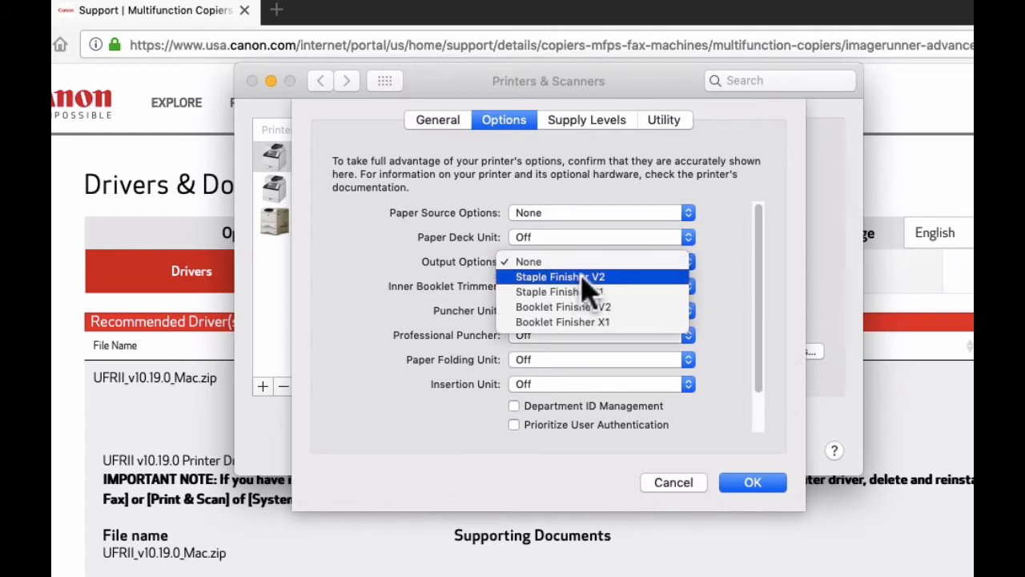
pyautogui.click(591, 314)
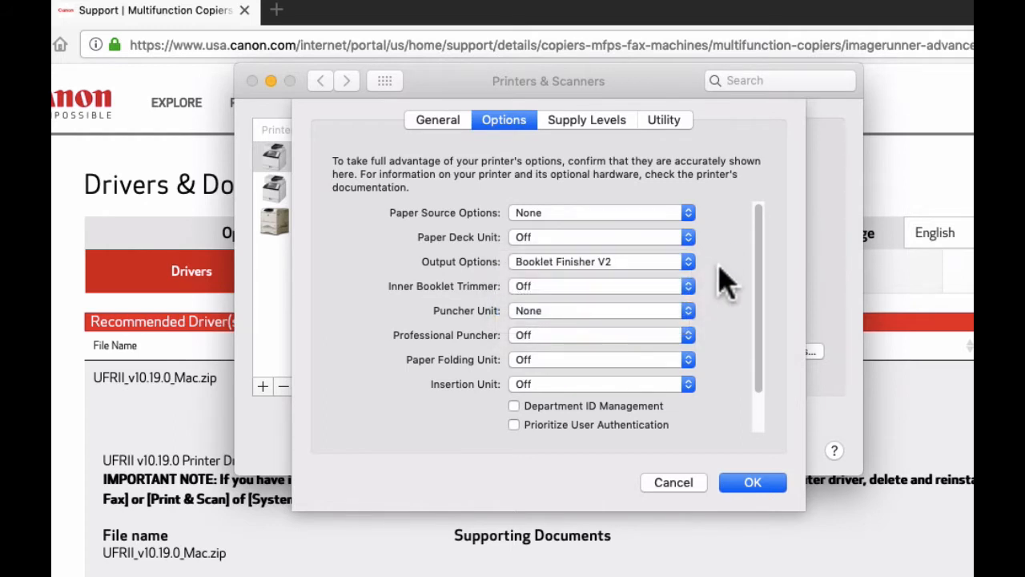
pyautogui.click(745, 479)
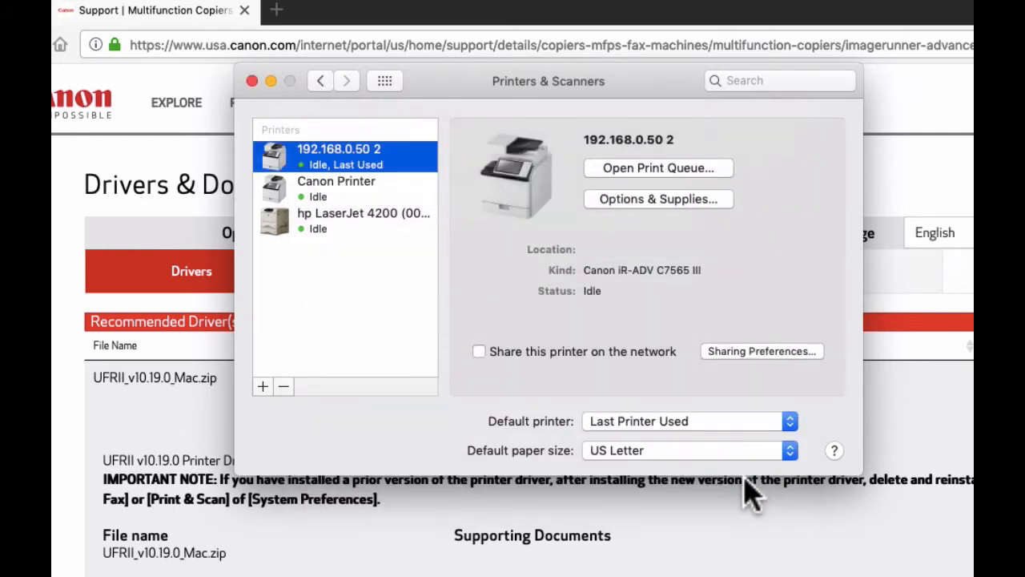